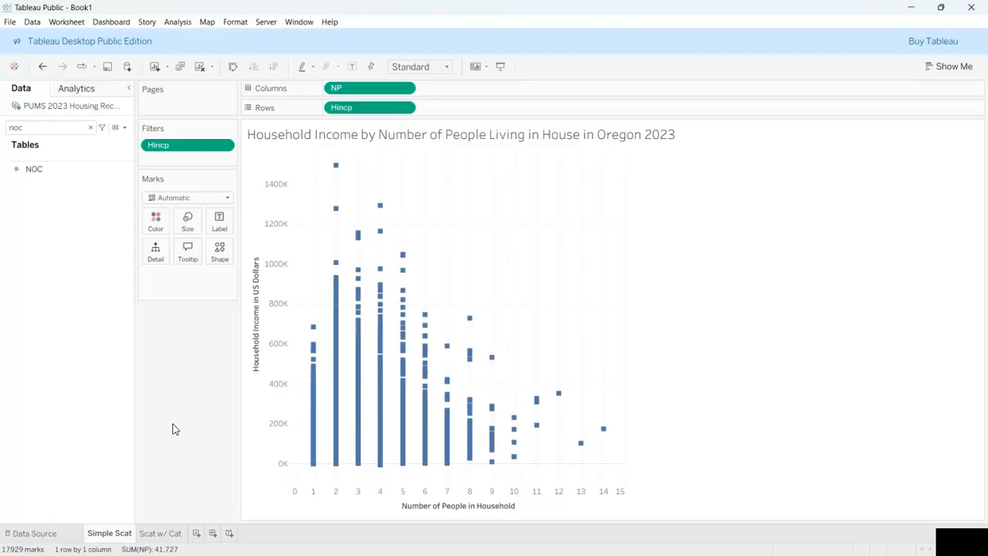
Step: View the finished Scat w/ Cat example sheet and its scatter plot split by internet access status
click(161, 533)
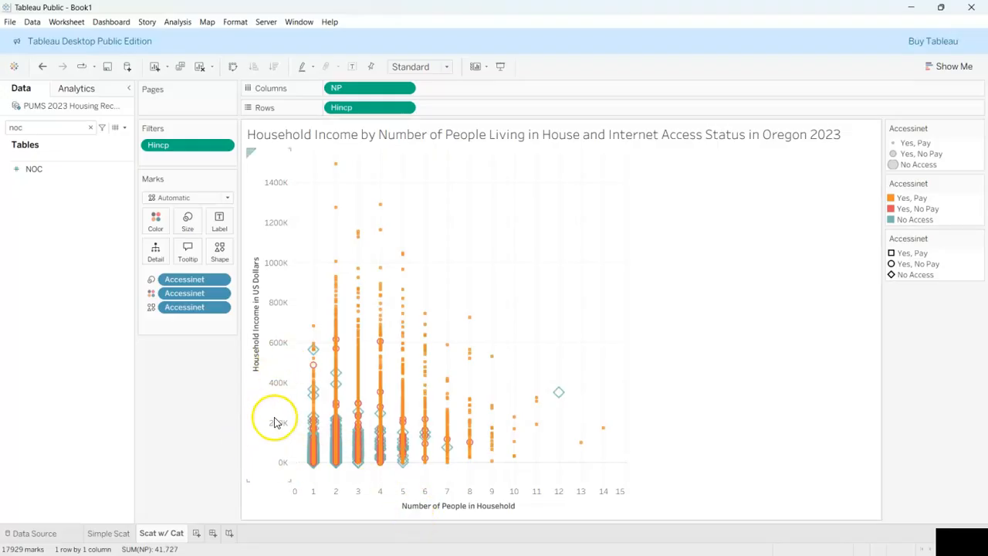
mouse_move(332, 398)
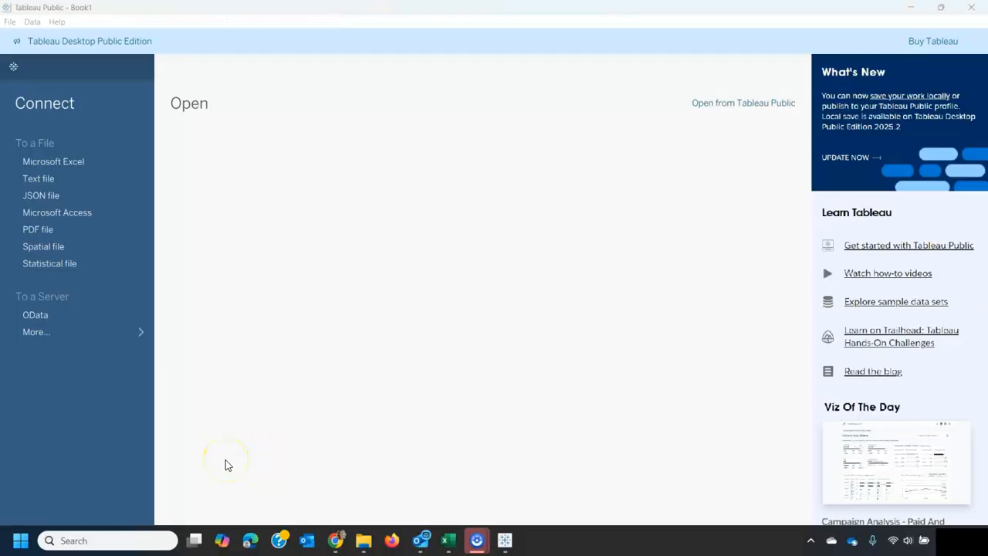
Step: Connect to the text file PUMS 2023 Housing Record Data from the DataSets folder and go to a blank worksheet
click(39, 178)
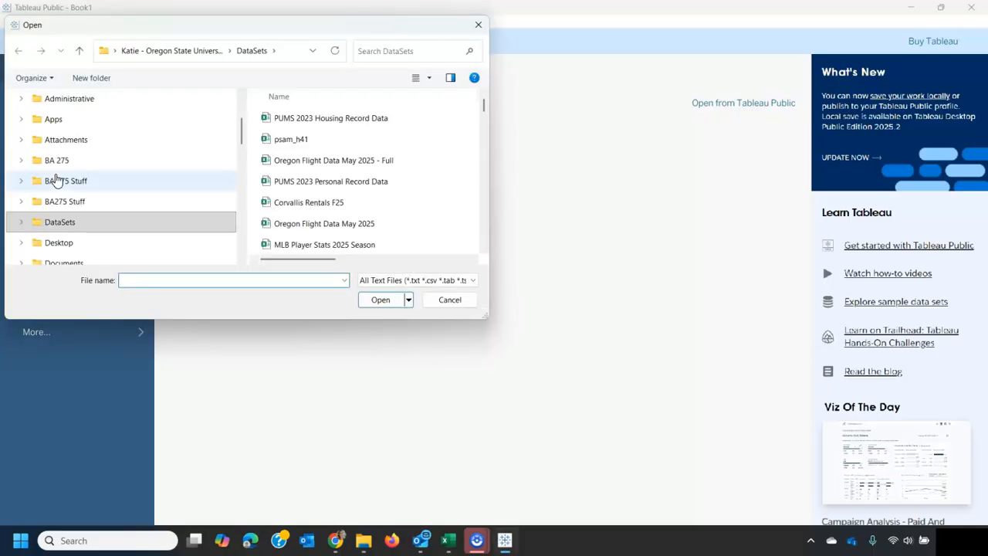
click(357, 114)
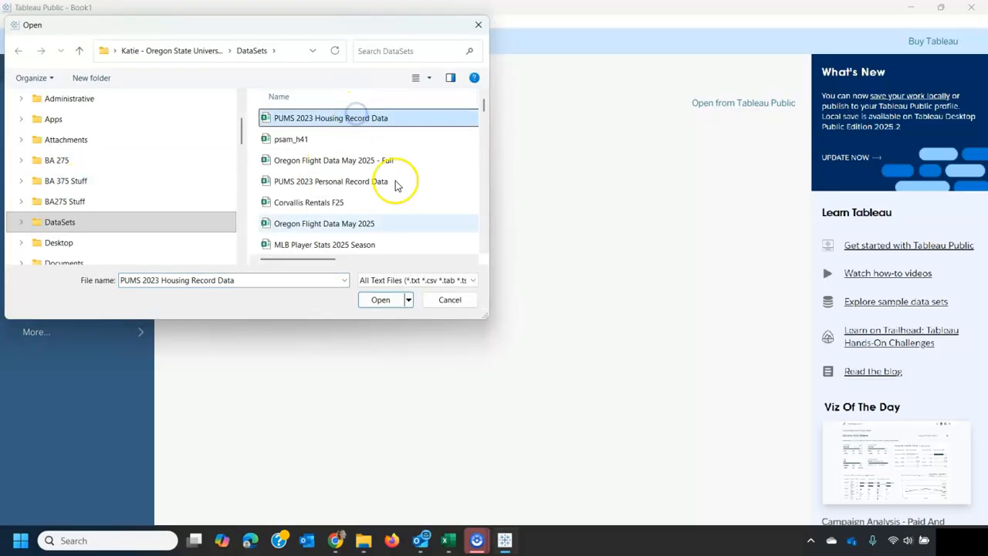
click(388, 301)
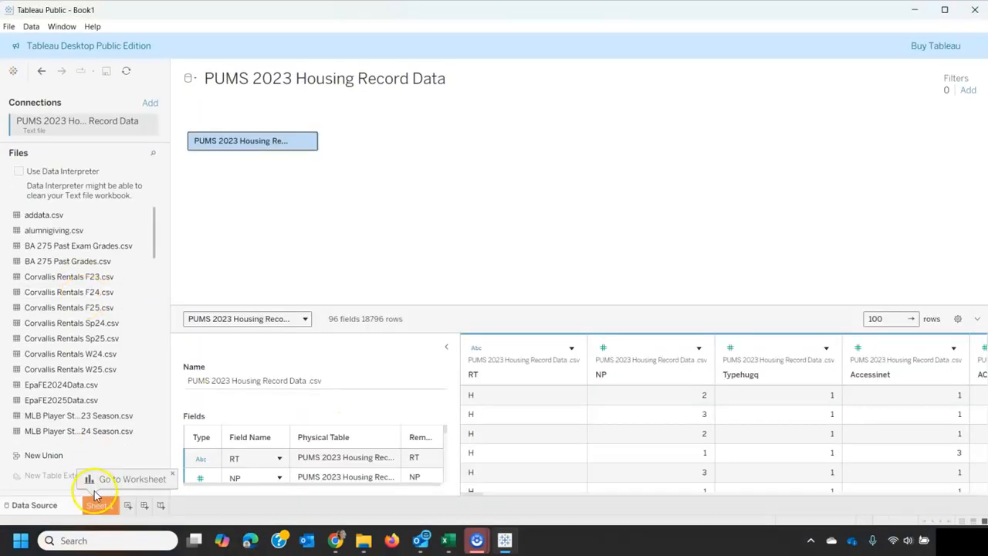
click(133, 479)
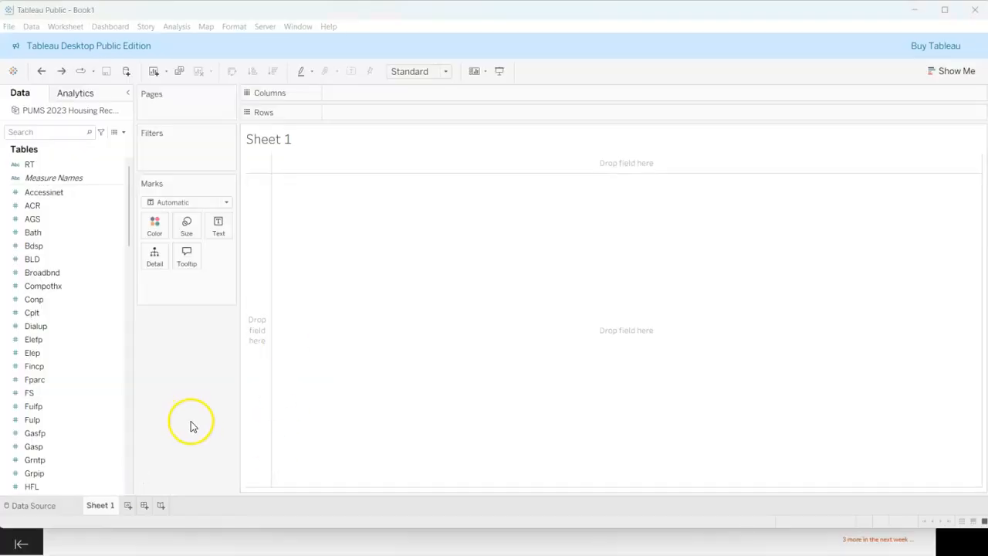
click(100, 177)
click(83, 163)
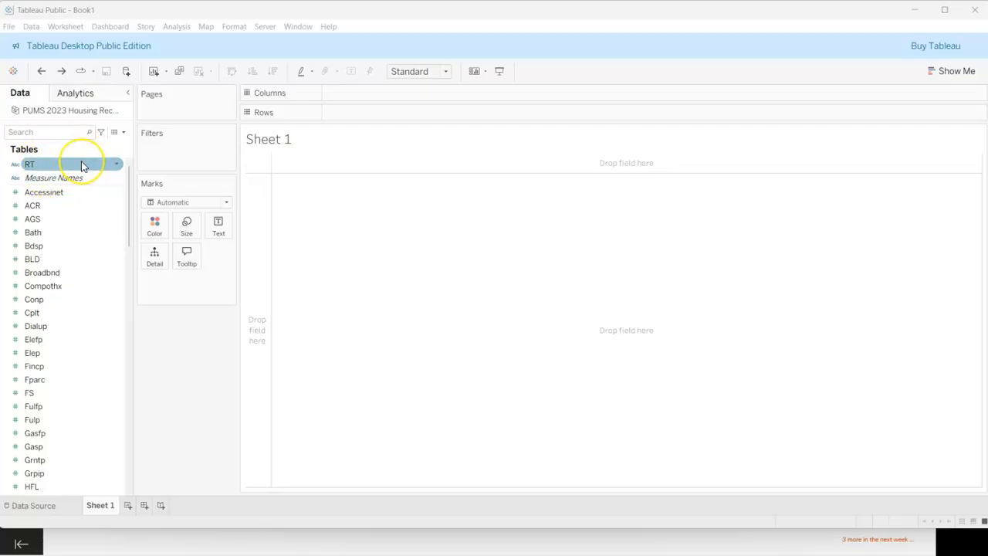
click(83, 193)
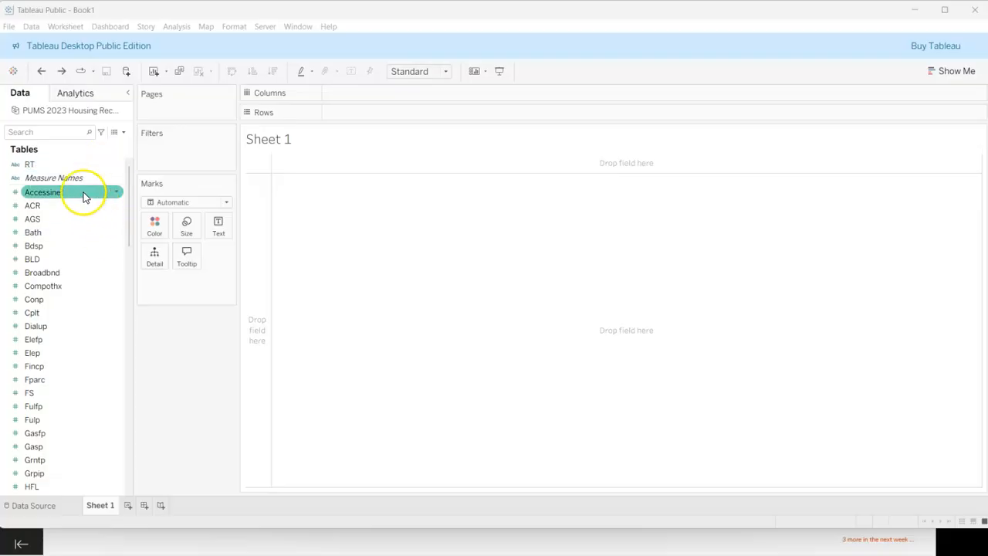
click(98, 312)
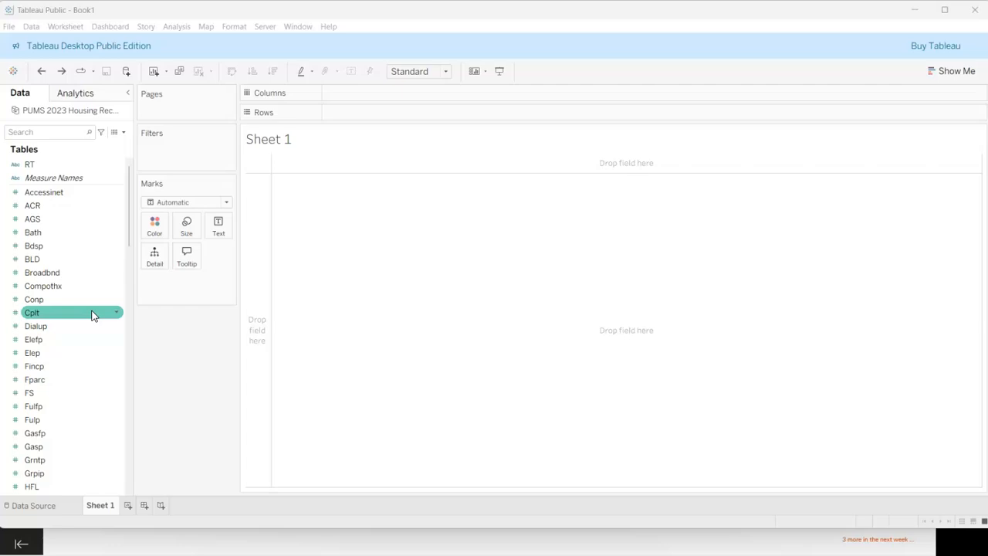
click(65, 163)
Step: Search the data fields for NP and place the NP field on Columns
click(47, 131)
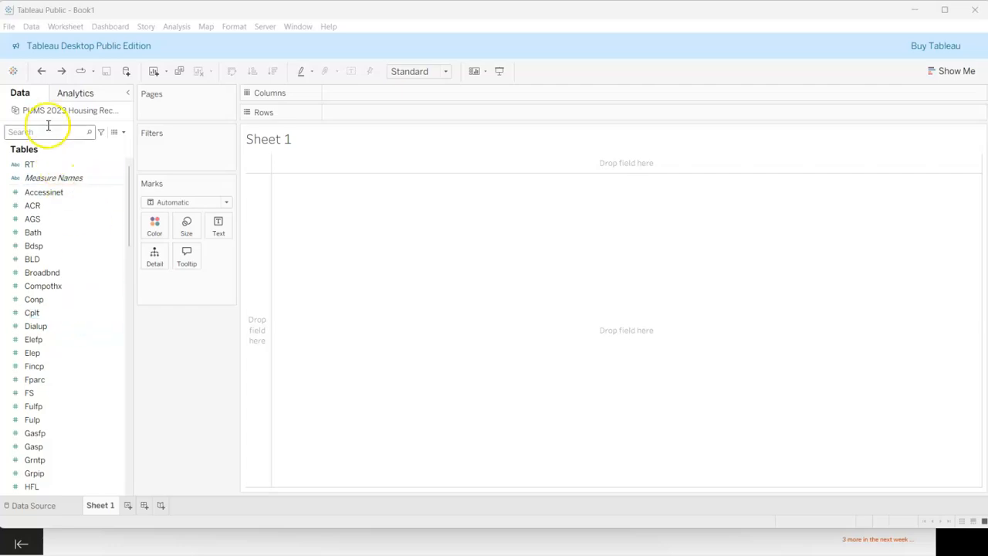
text(NP)
click(56, 186)
click(52, 201)
drag(52, 201, 357, 87)
click(48, 213)
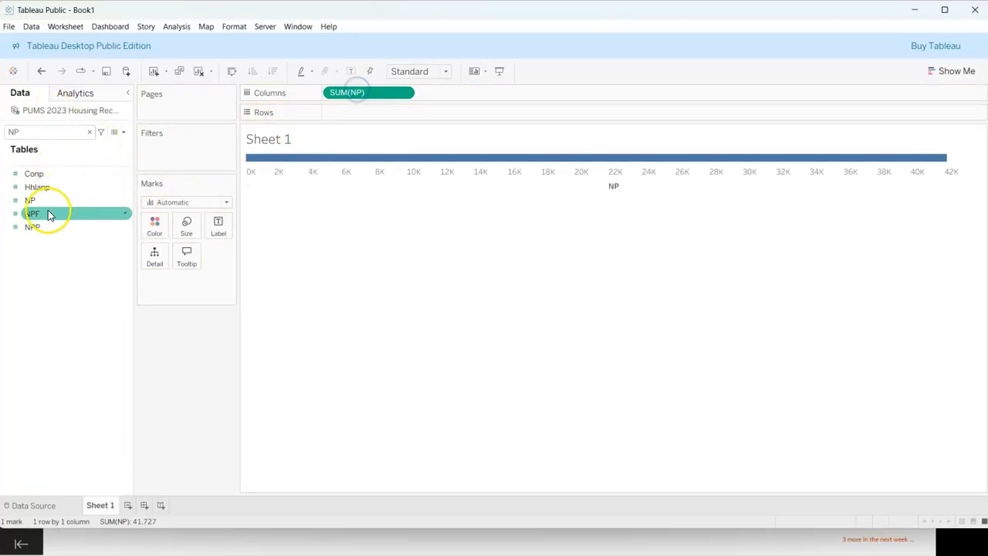
Step: Search the data fields for HIN and place the Hincp field on Rows
double_click(42, 139)
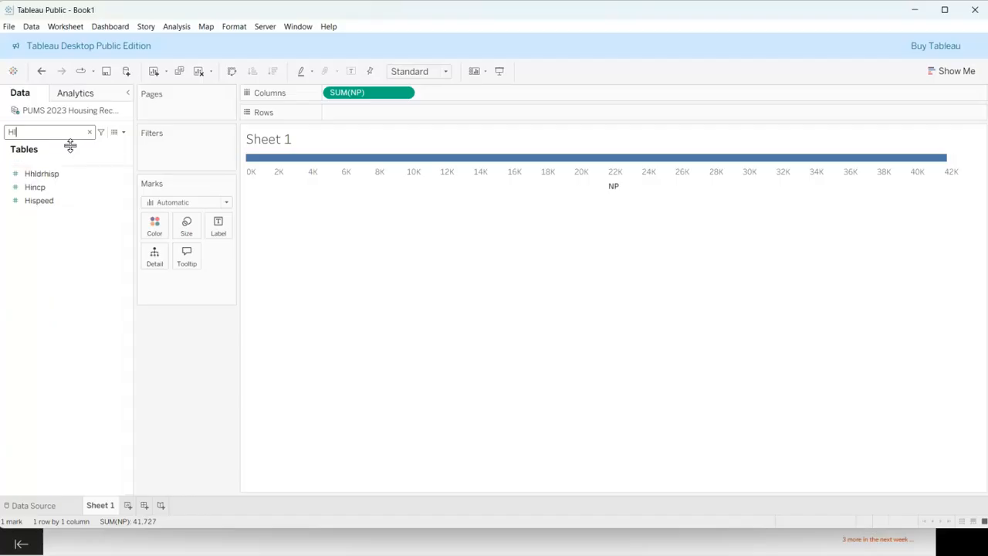
text(HIN)
drag(39, 174, 355, 121)
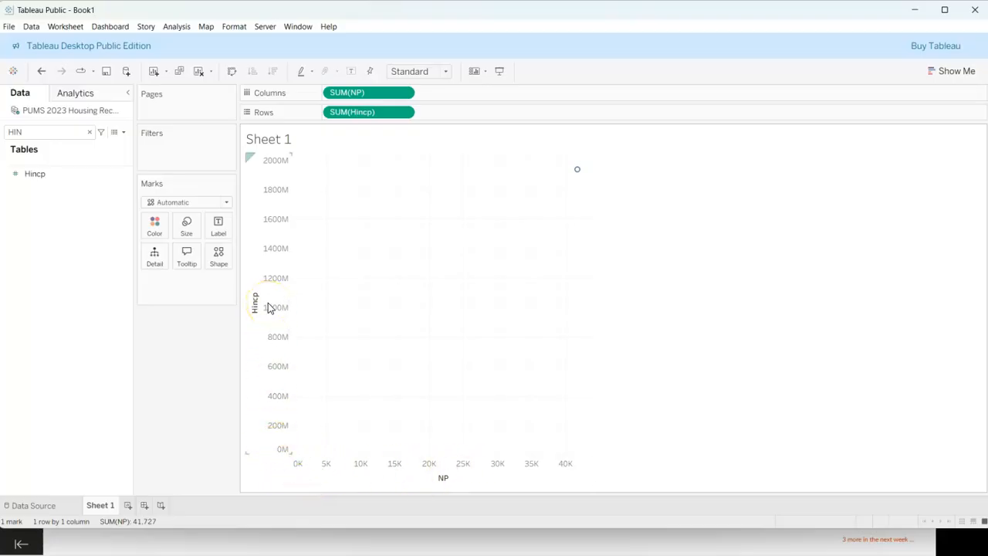
Step: Turn off Aggregate Measures to plot individual records, and filter out the null Hincp values
mouse_move(578, 178)
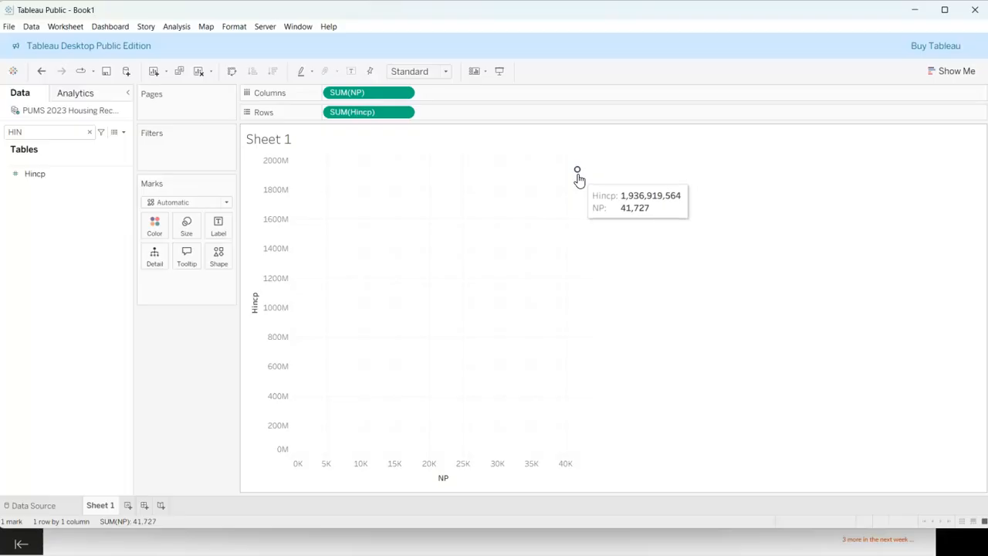
click(179, 28)
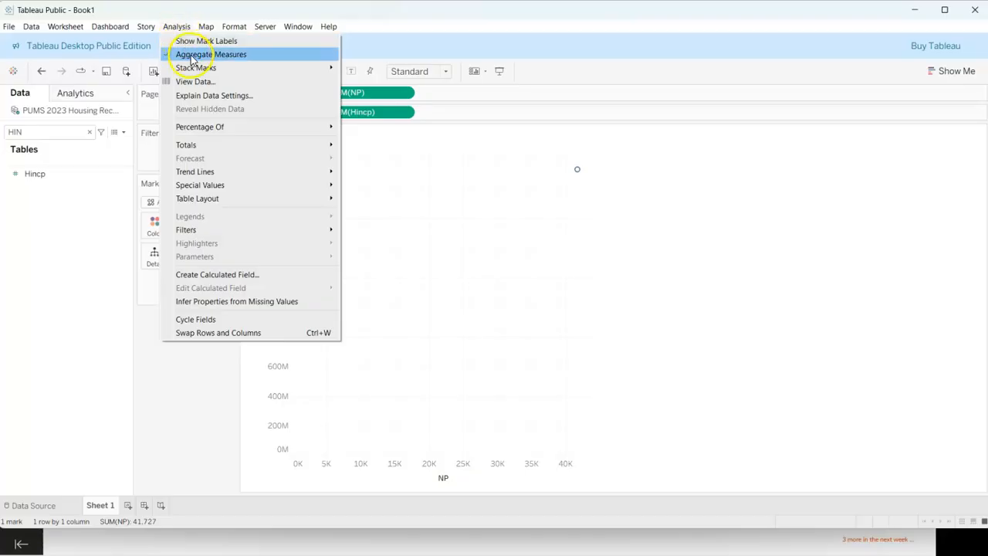
click(193, 56)
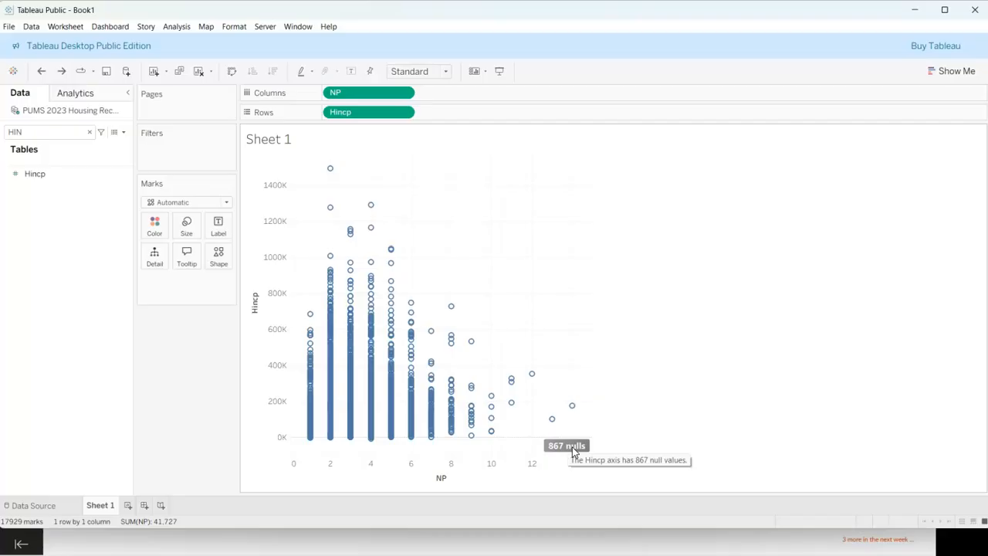
click(571, 448)
click(488, 257)
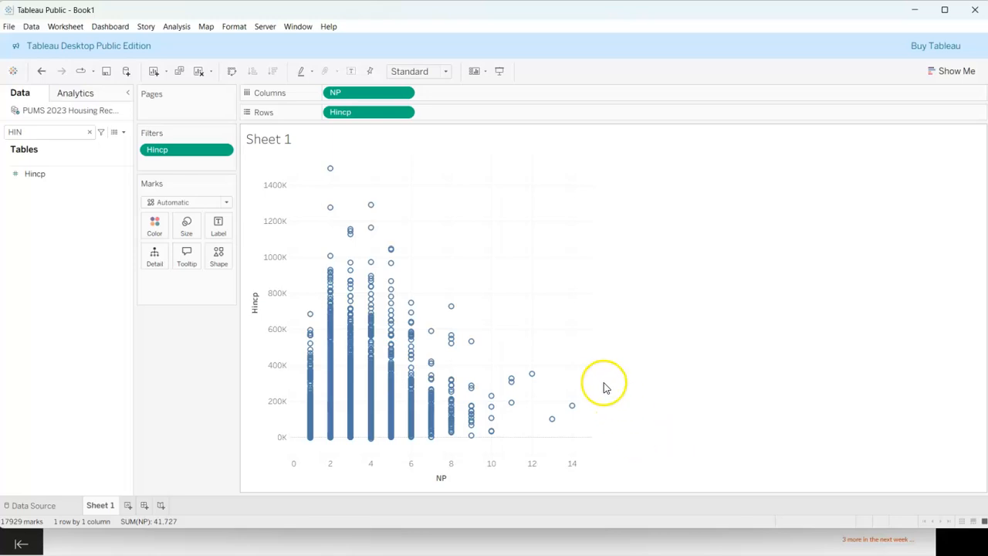
Step: Replace the sheet title with "Household Income by Number of People in the House in Oregon 2023"
double_click(278, 142)
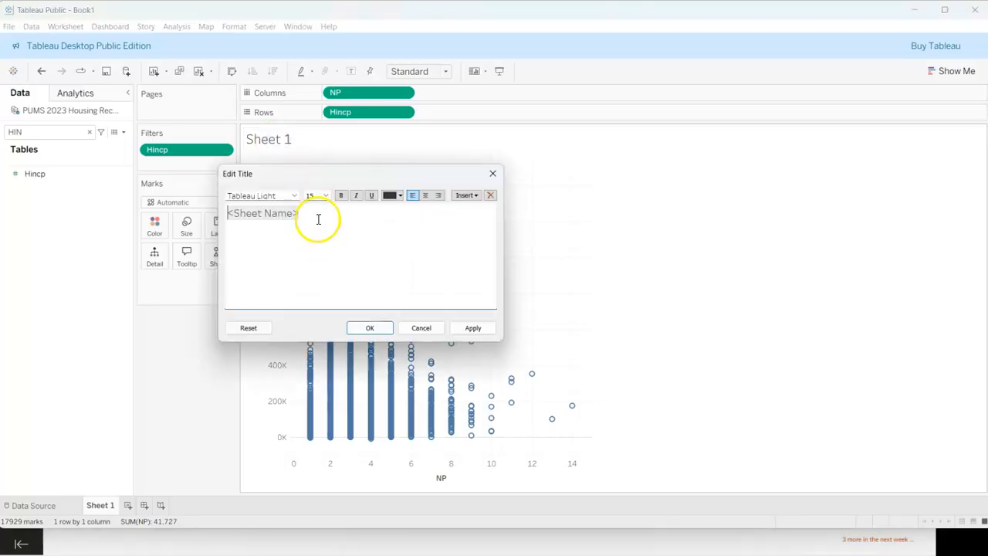
key(ctrl+a)
text(Household Income by Number of People in the House in Oregon 2023)
click(482, 341)
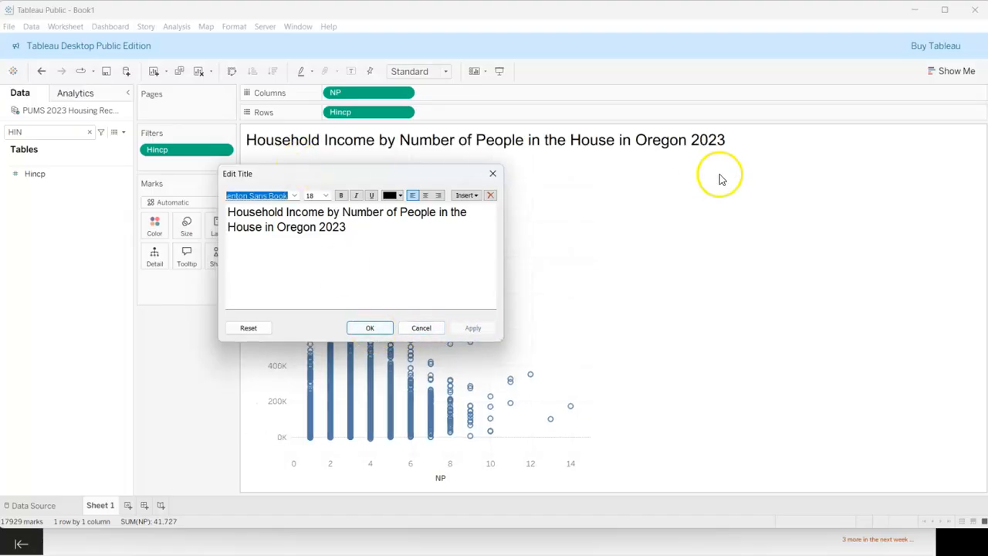
click(370, 329)
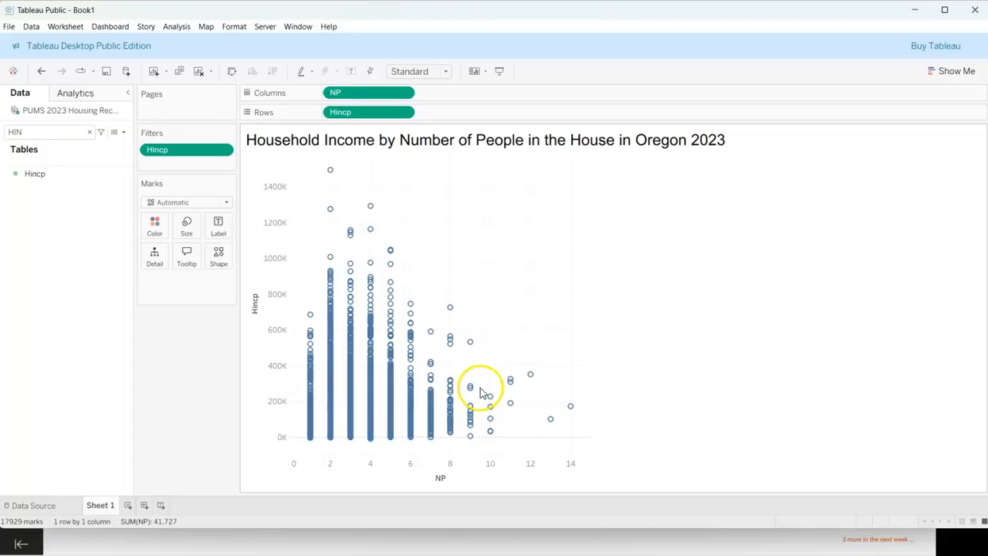
Step: Set the NP axis title to "Number of Persons in Household"
double_click(440, 479)
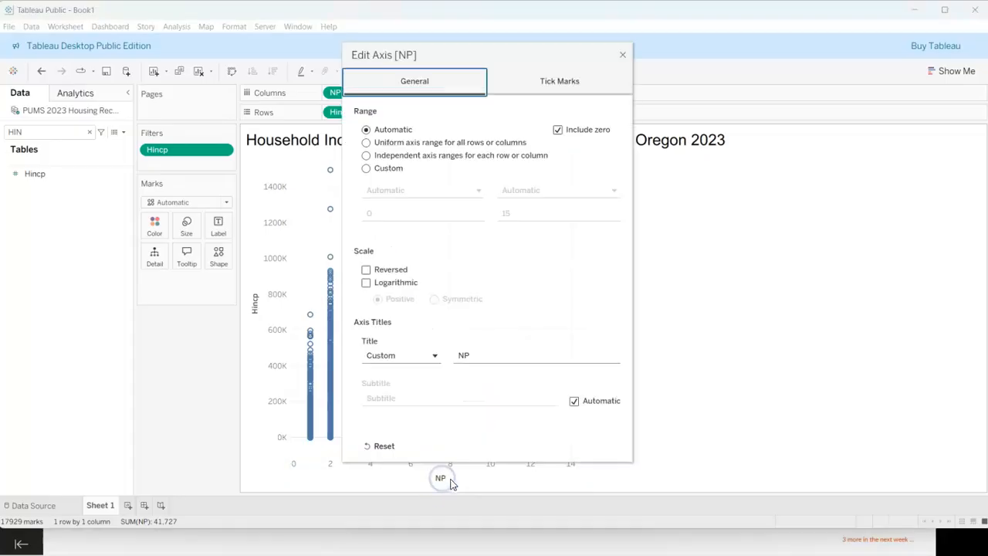
click(468, 359)
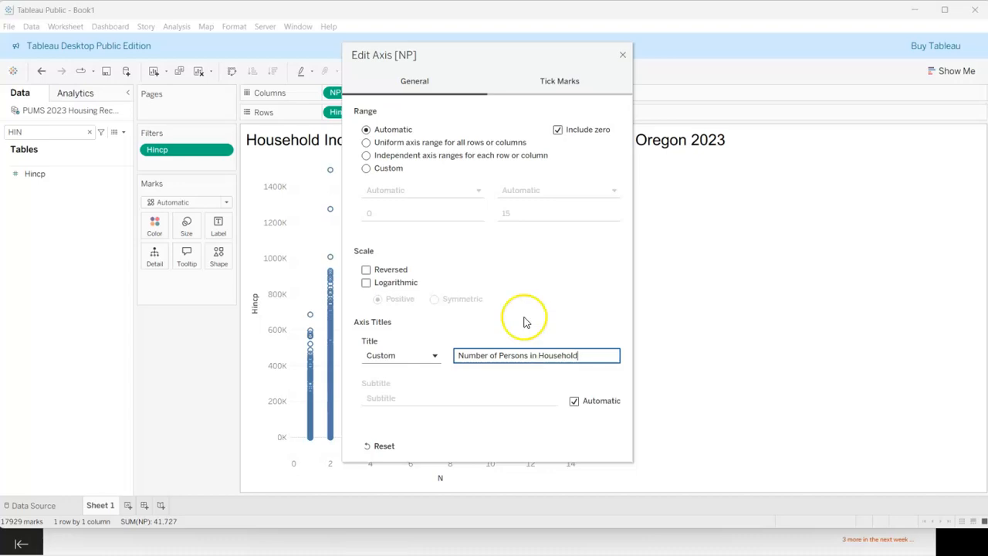
click(621, 56)
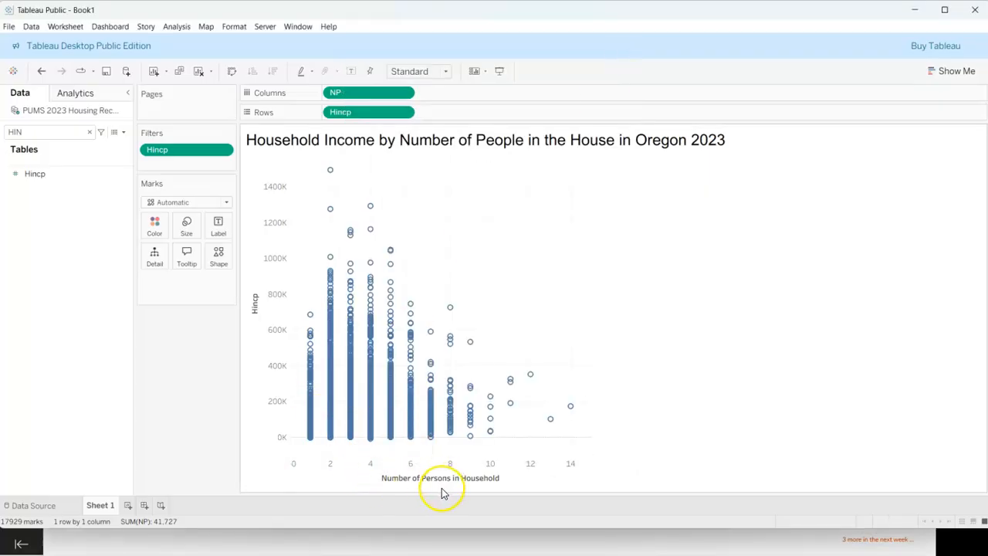
Step: Set the Hincp axis title to "Household INcome in US Dollars"
double_click(256, 307)
drag(496, 355, 447, 353)
text(House)
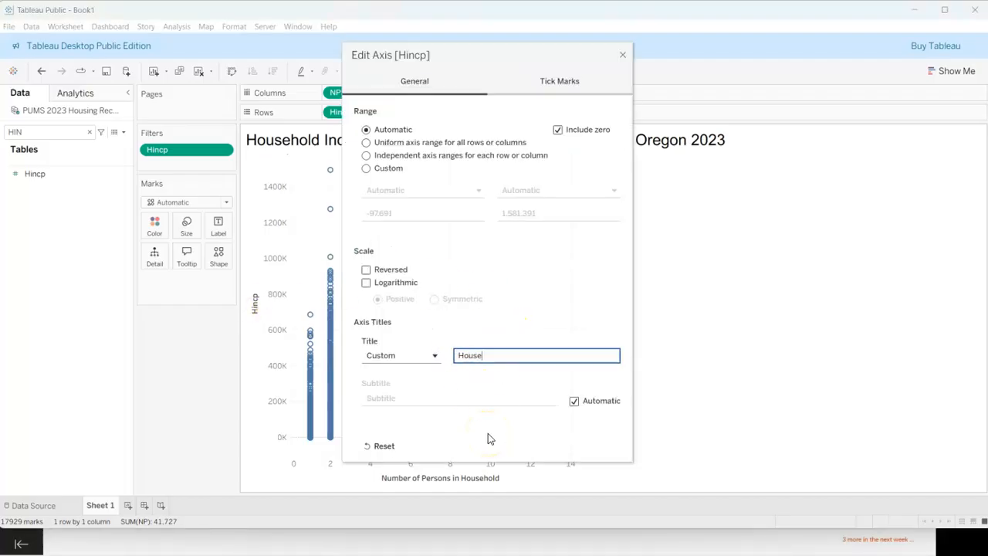
text(hold INcome in US DOllars)
key(BackSpace)
key(BackSpace)
key(BackSpace)
key(BackSpace)
key(BackSpace)
key(BackSpace)
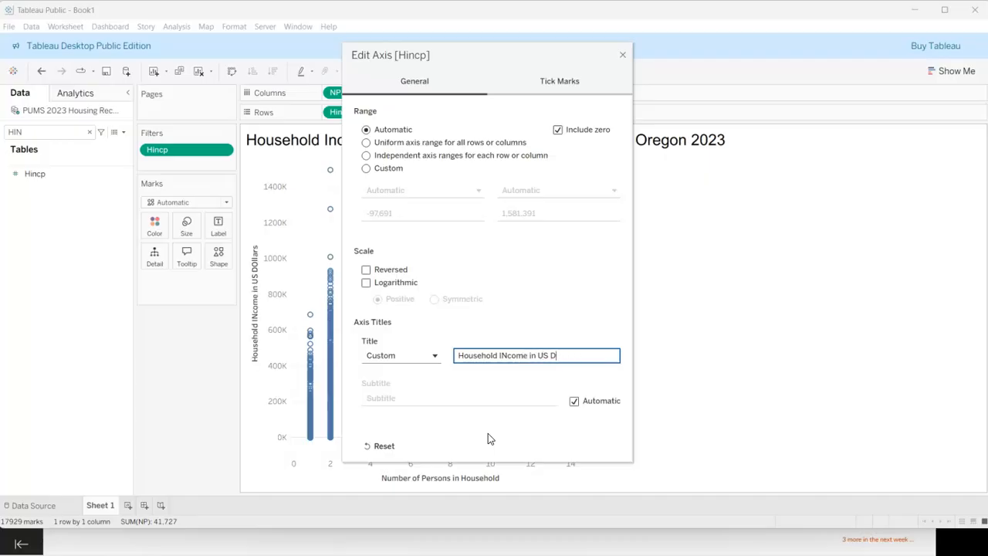
text(ollars)
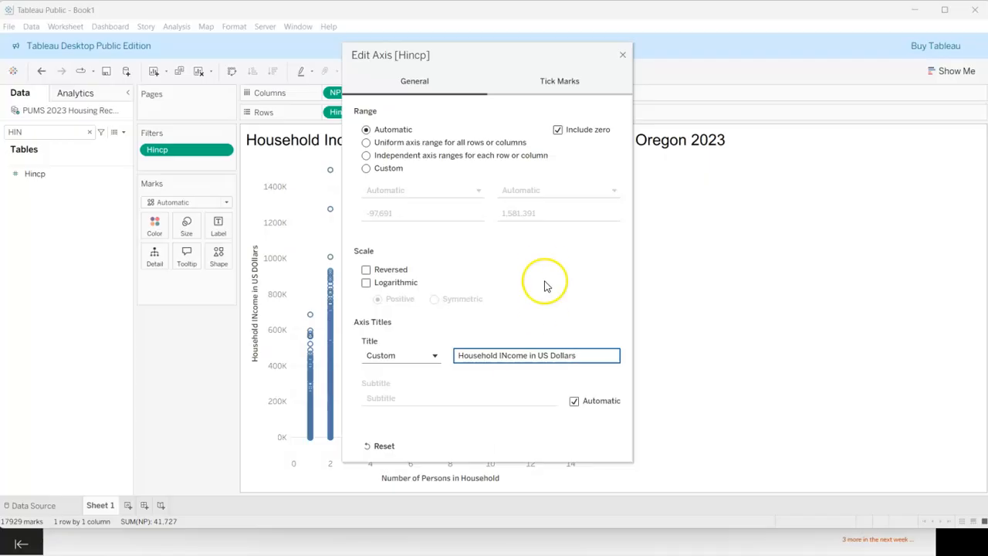
click(622, 55)
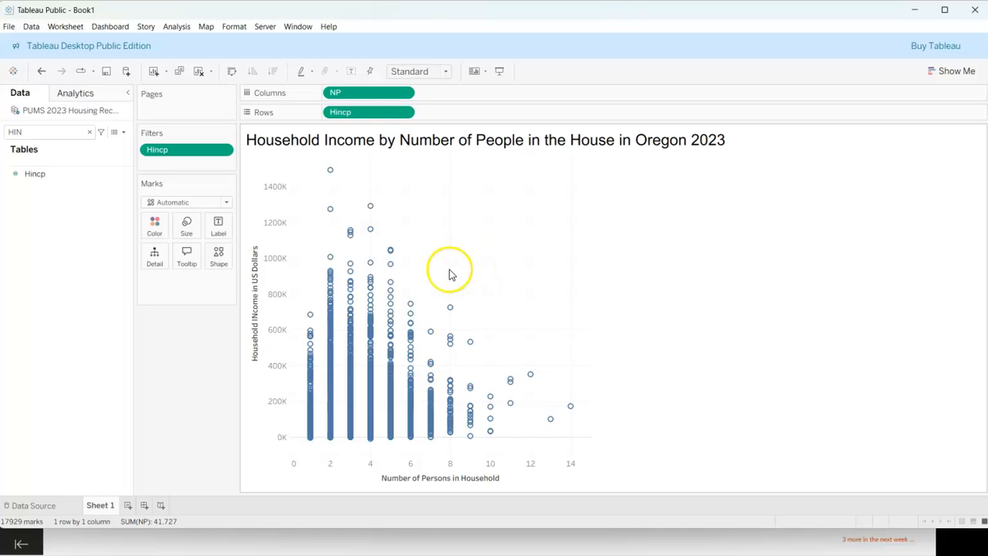
Step: Format the sheet's lines so that Grid Lines are set to None
click(236, 27)
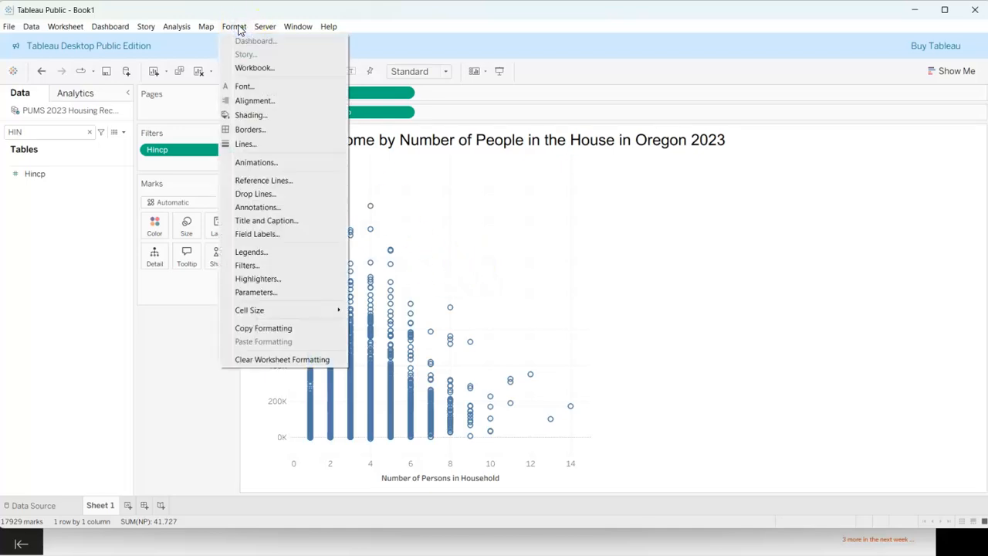
click(246, 144)
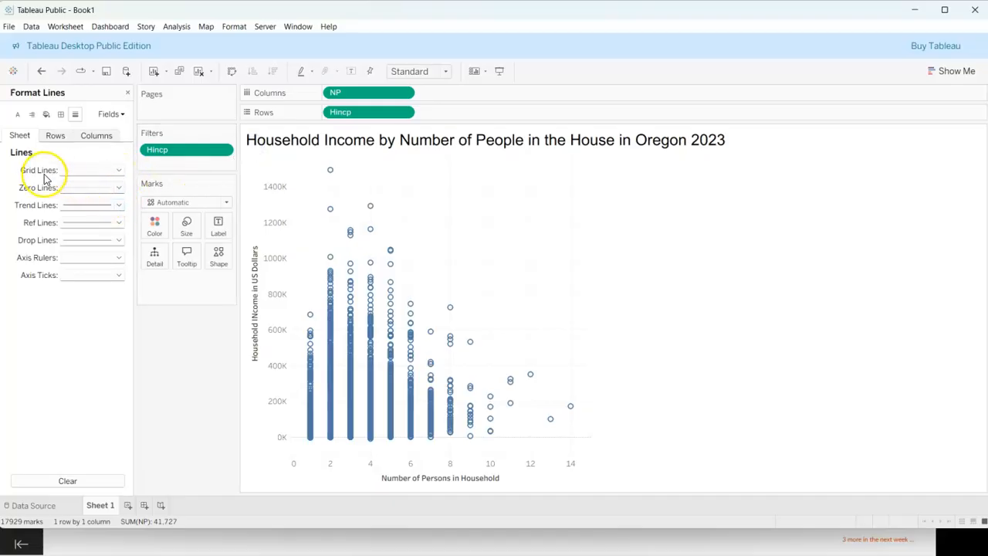
click(118, 171)
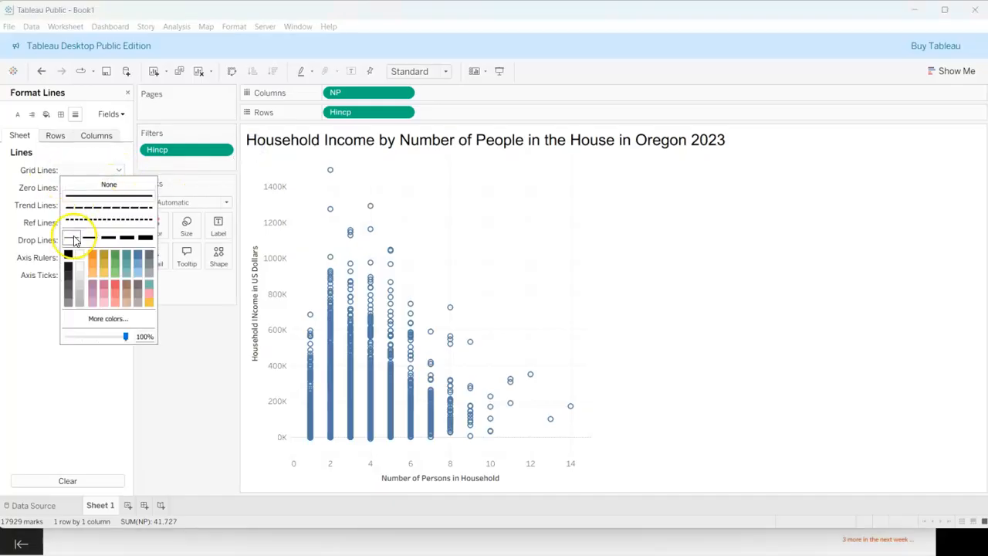
click(109, 184)
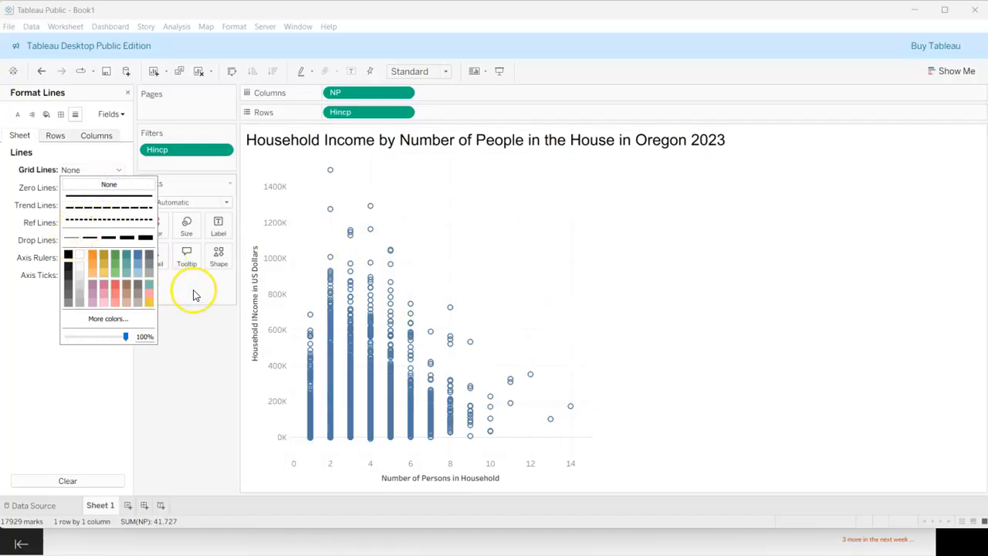
click(197, 382)
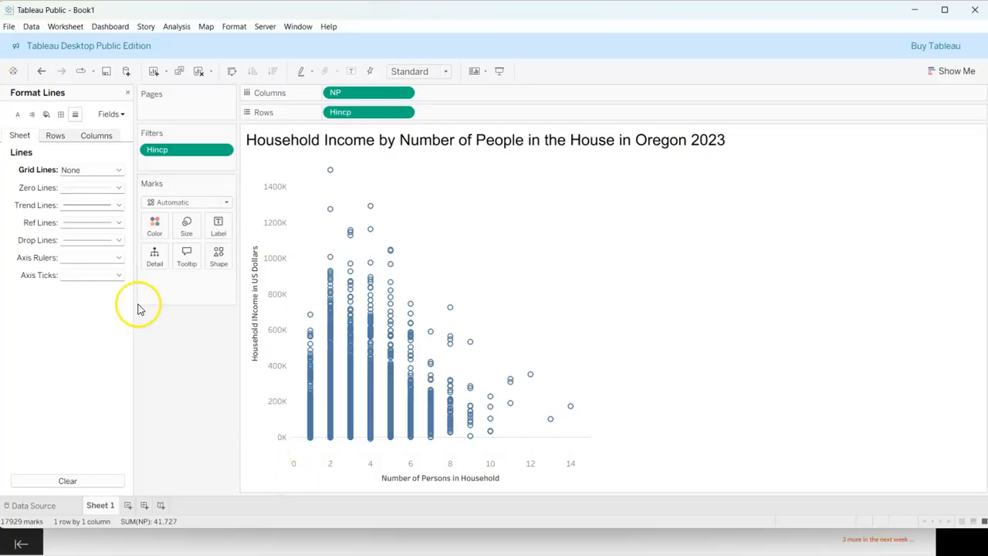
click(128, 93)
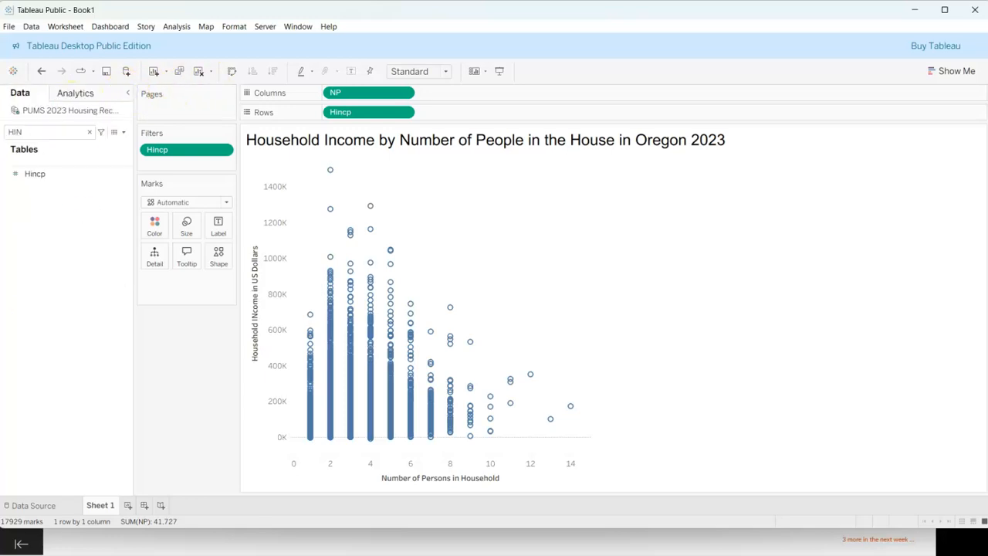
Step: Clear the field search and convert the Accessinet field from a measure to a dimension
click(47, 132)
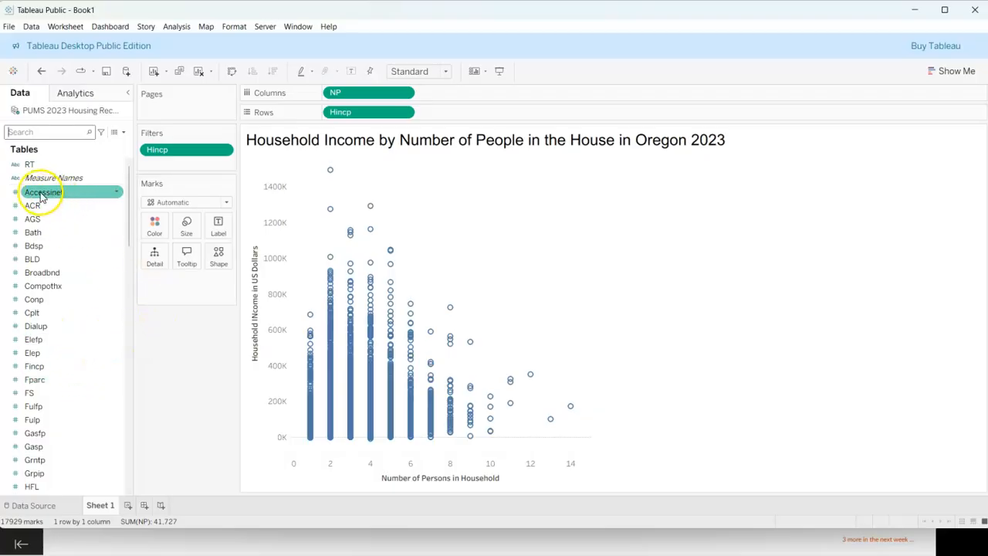
click(43, 199)
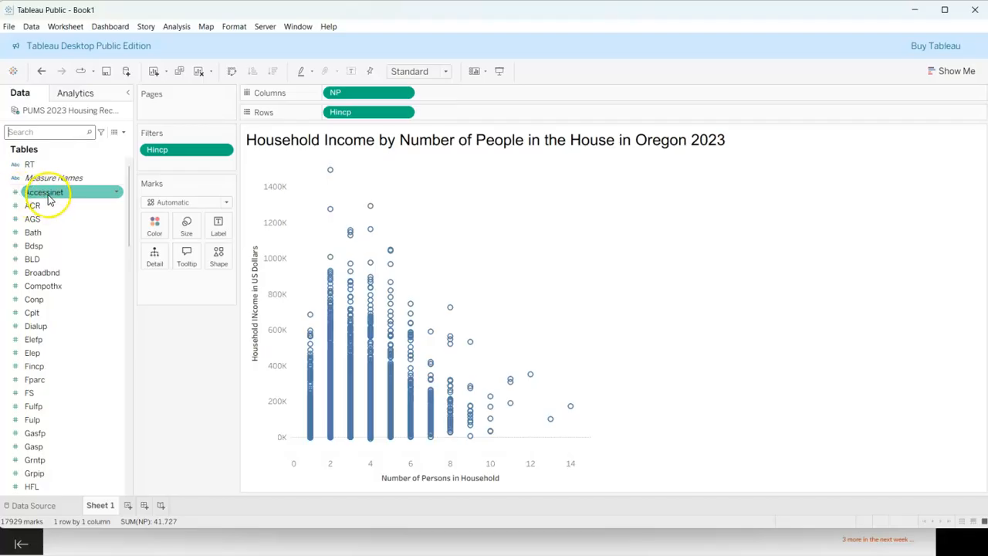
click(46, 199)
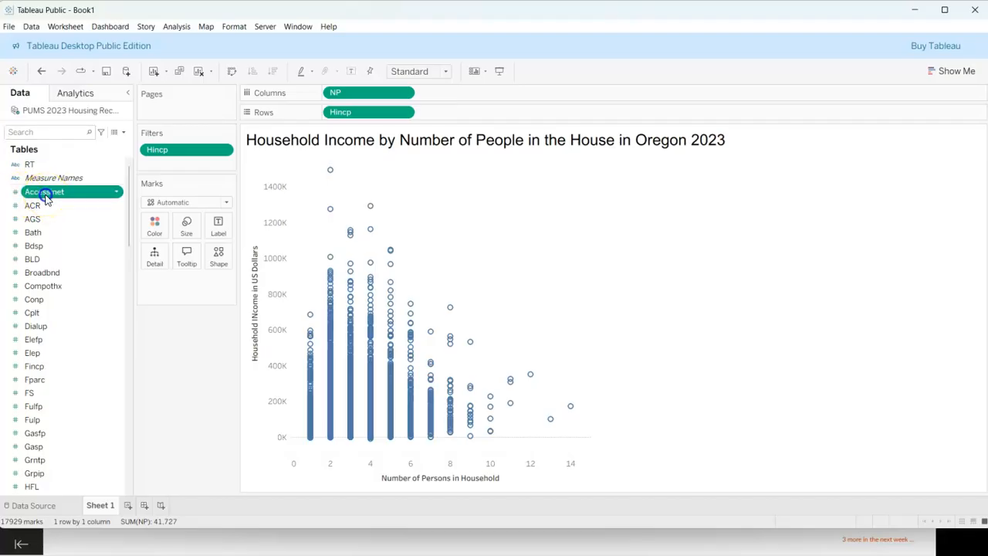
click(51, 197)
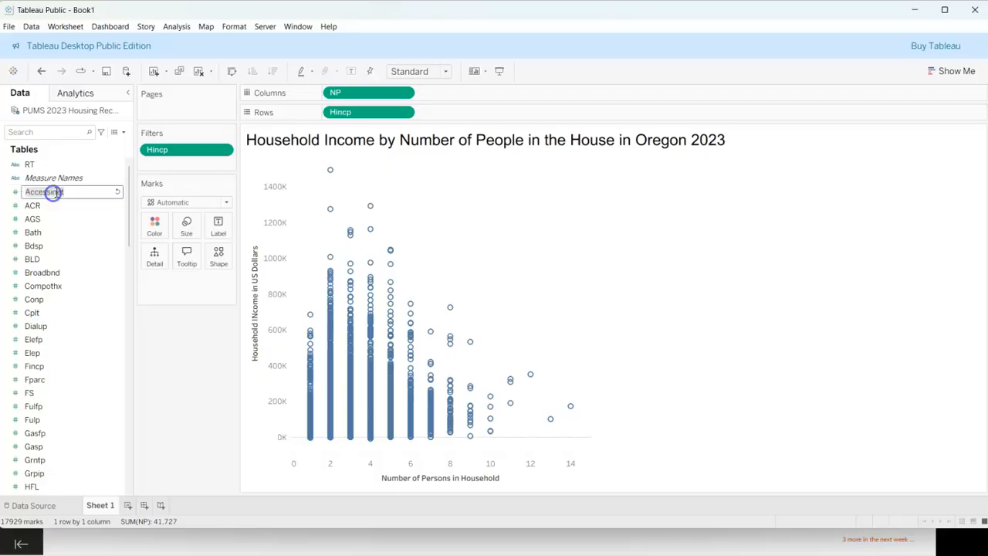
click(18, 196)
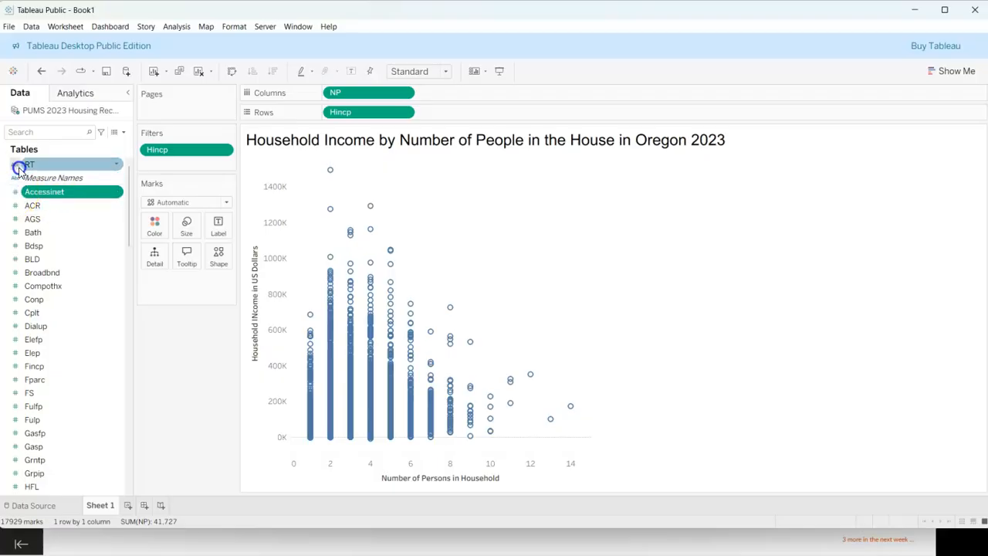
drag(26, 193, 39, 165)
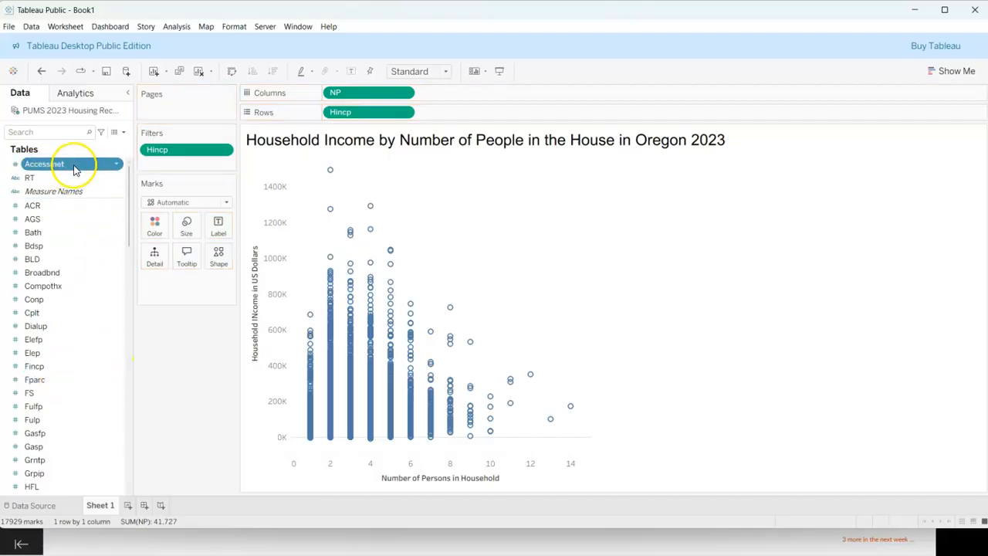
Step: Add Accessinet to the marks and encode it as Color
drag(68, 169, 187, 281)
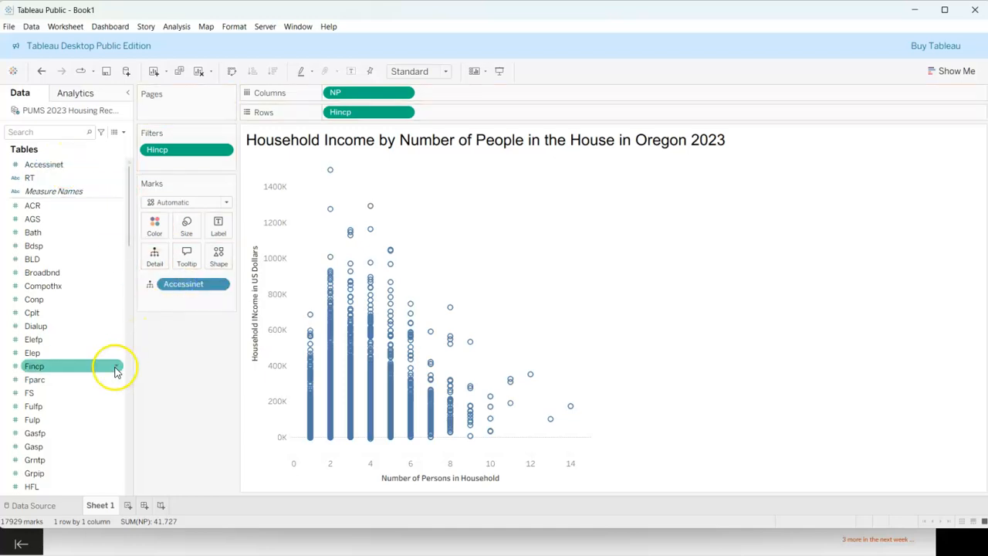
click(150, 284)
click(152, 300)
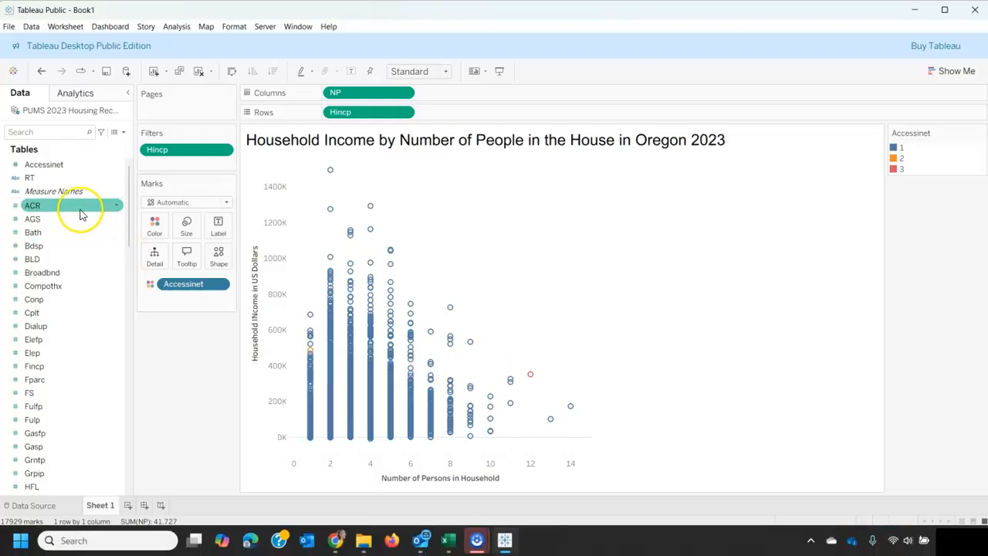
Step: Add Accessinet to the marks a second time and encode it as Size
drag(55, 164, 184, 300)
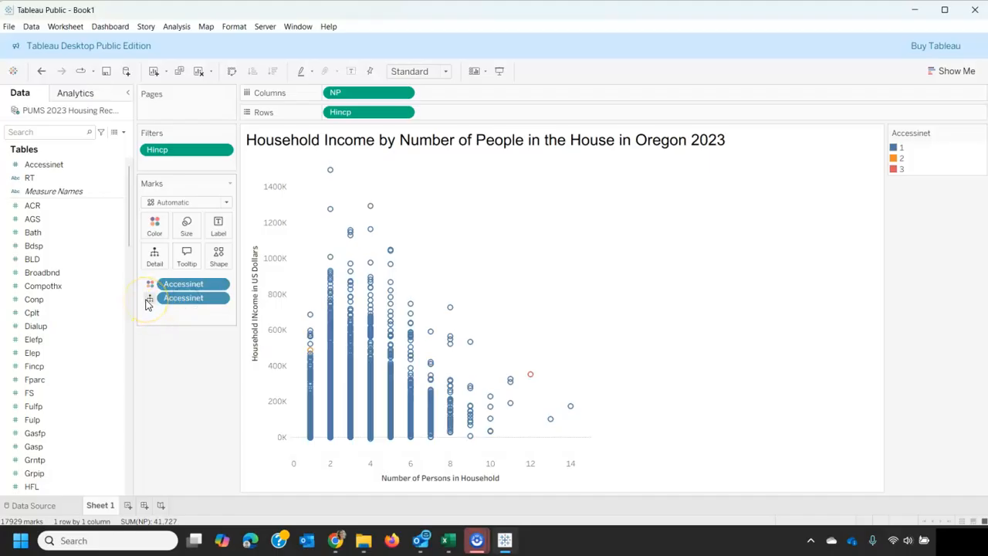
click(149, 300)
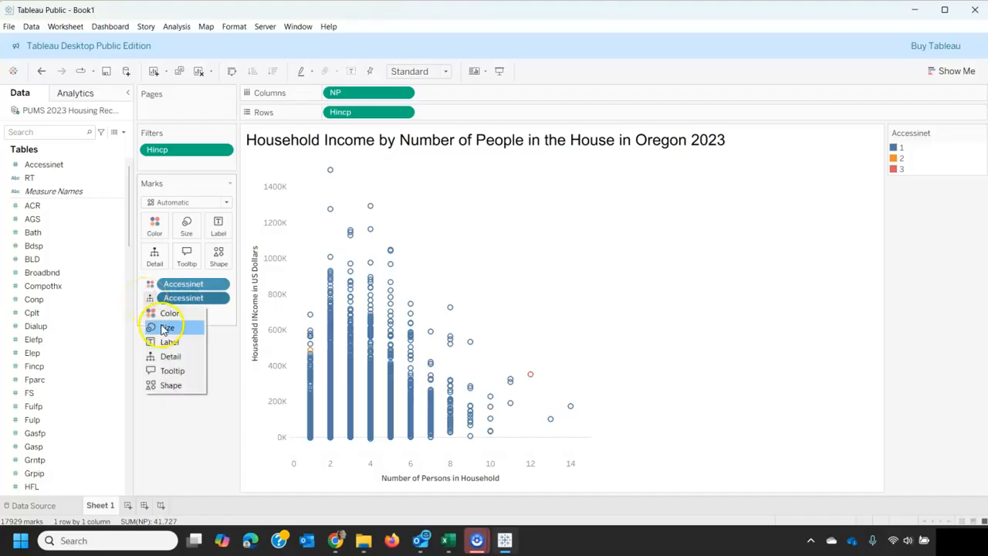
click(161, 325)
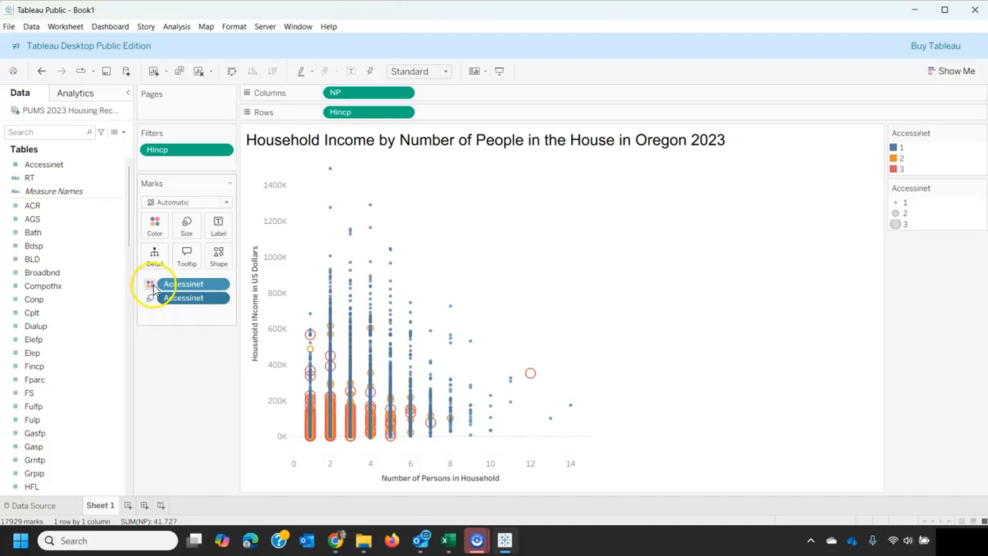
Step: Add Accessinet to the marks a third time and encode it as Shape
drag(47, 165, 177, 316)
click(148, 311)
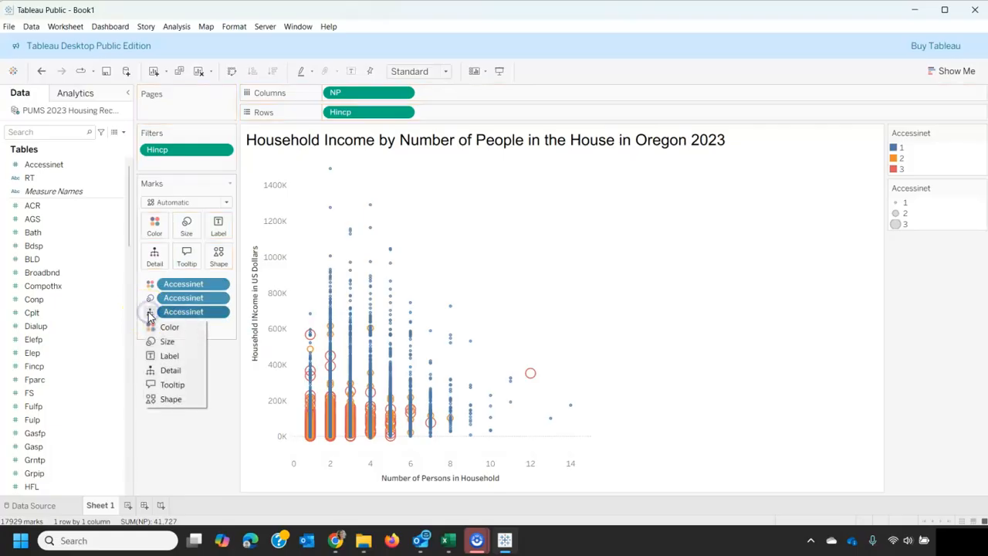
click(167, 398)
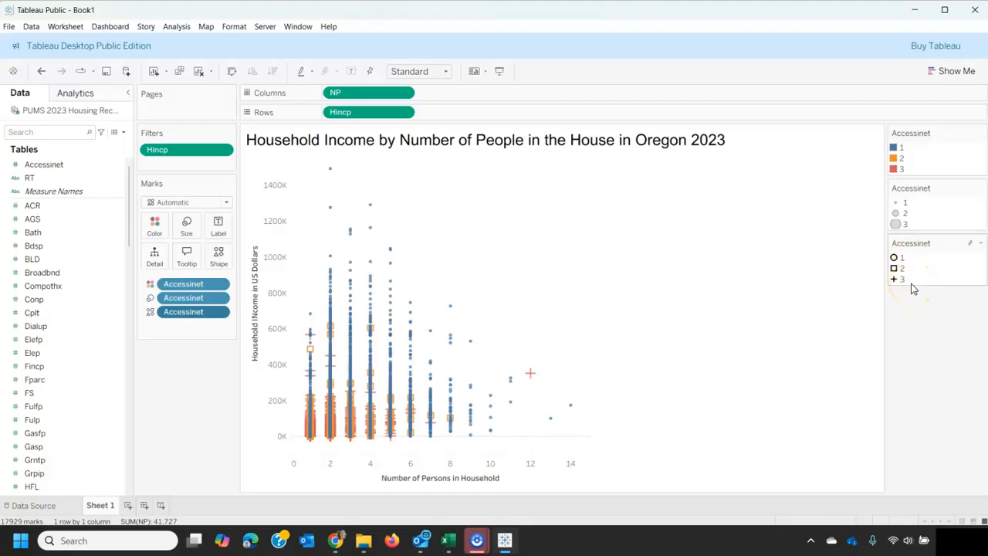
Step: Set the Accessinet aliases to "Yes, Pay" for member 1, "Yes, No Pay" for 2 and "No Access" for 3
right_click(117, 168)
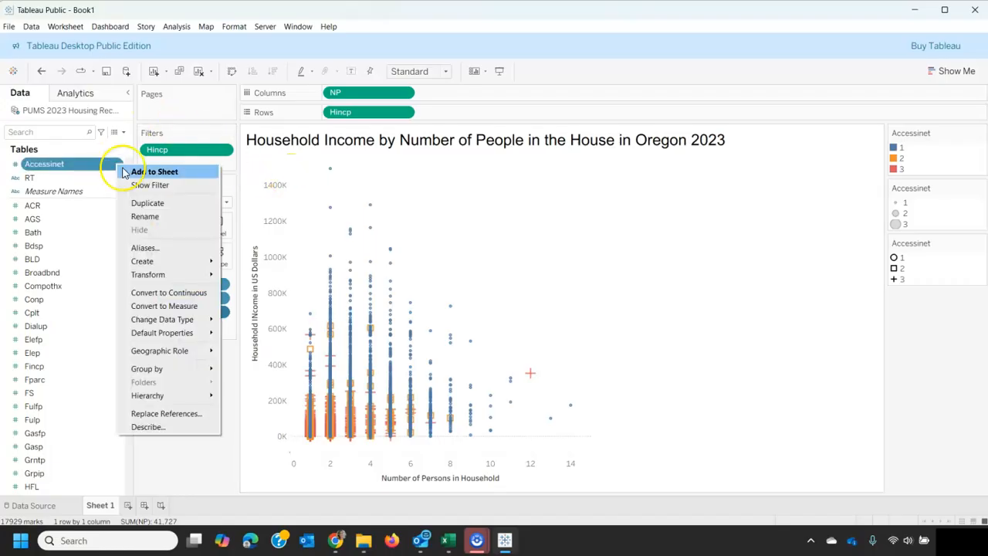
click(156, 248)
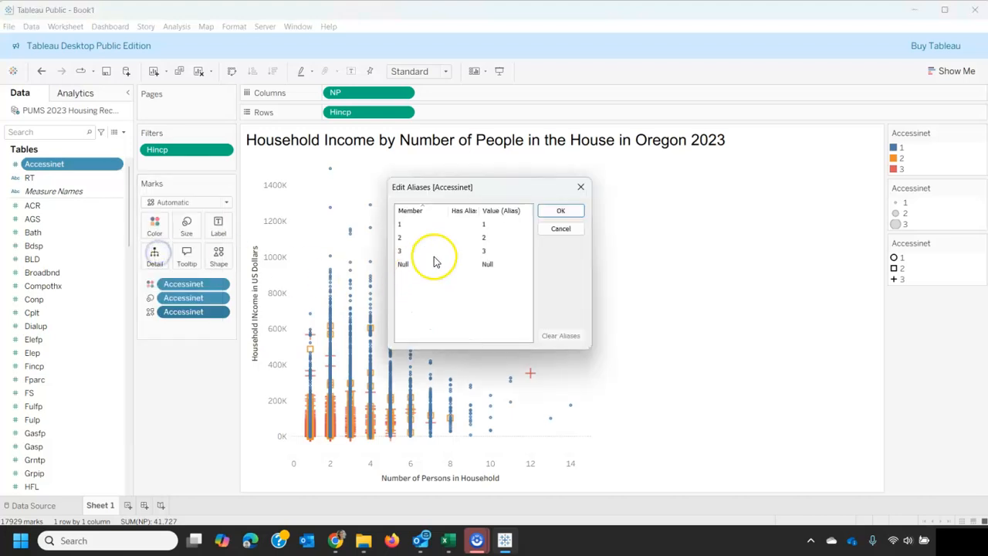
click(498, 223)
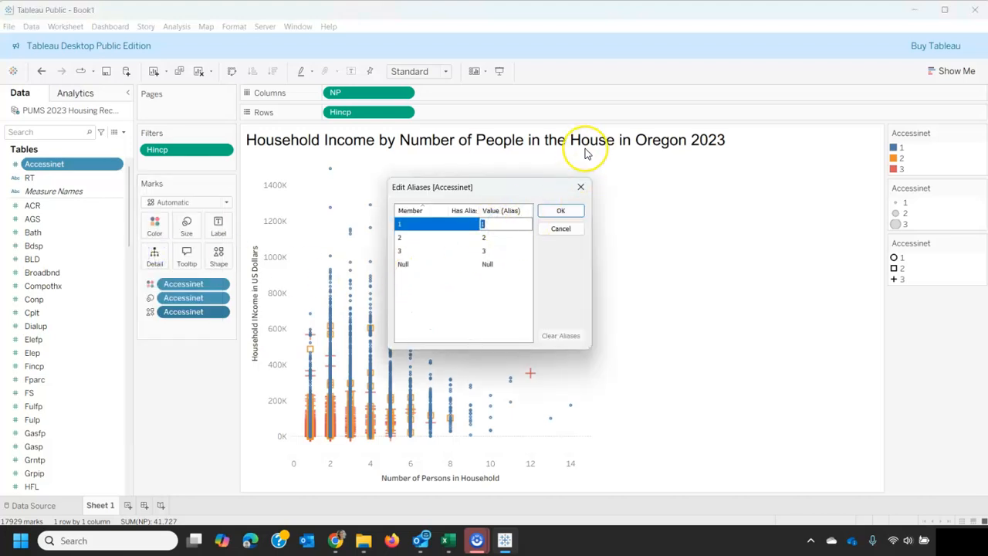
text(Yes, Pay)
click(494, 238)
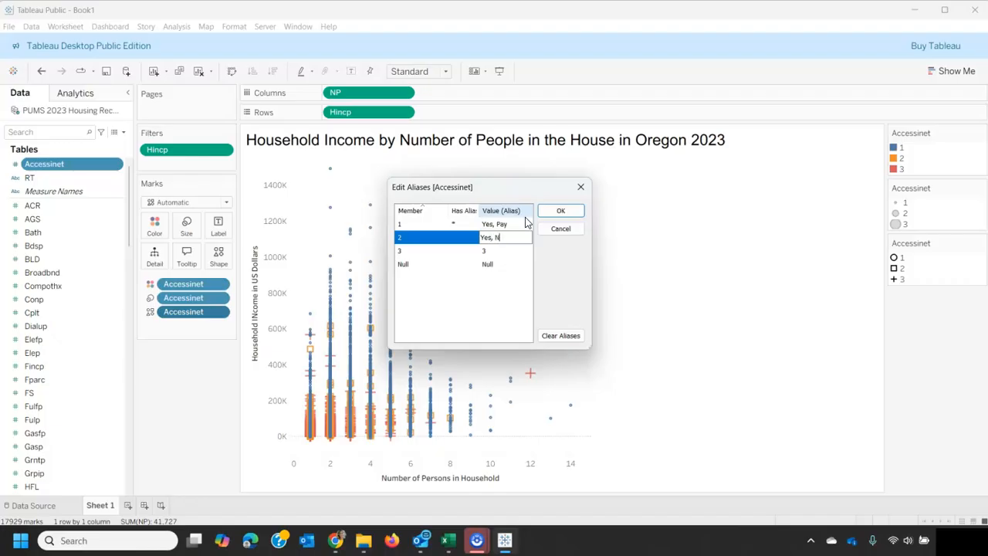
text(Yes, No Pay)
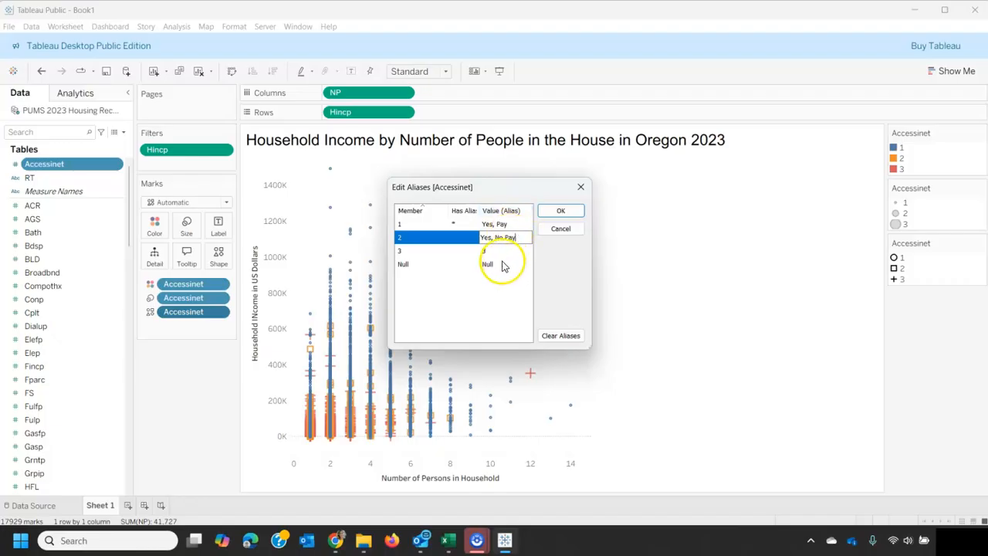
click(497, 251)
text(No Ac)
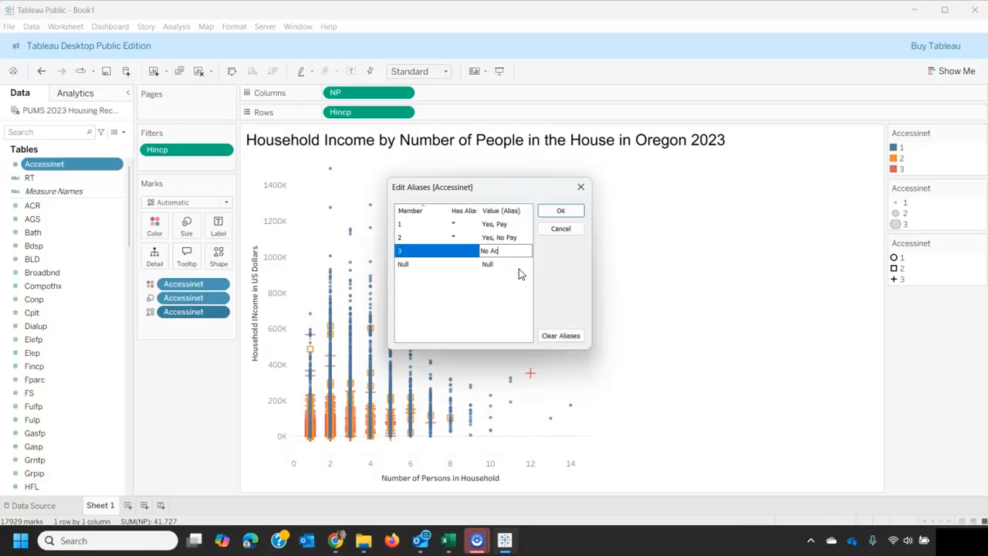
text(cess)
click(578, 210)
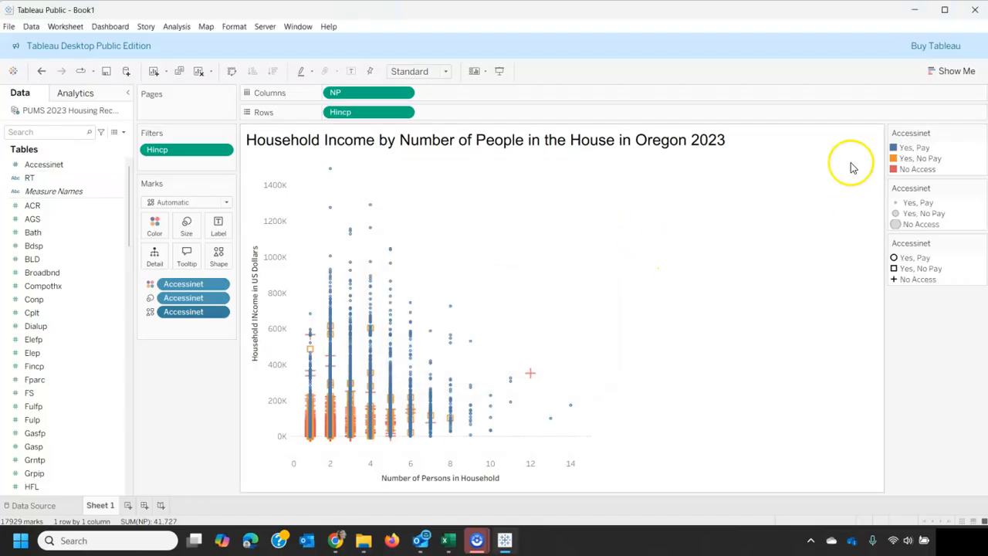